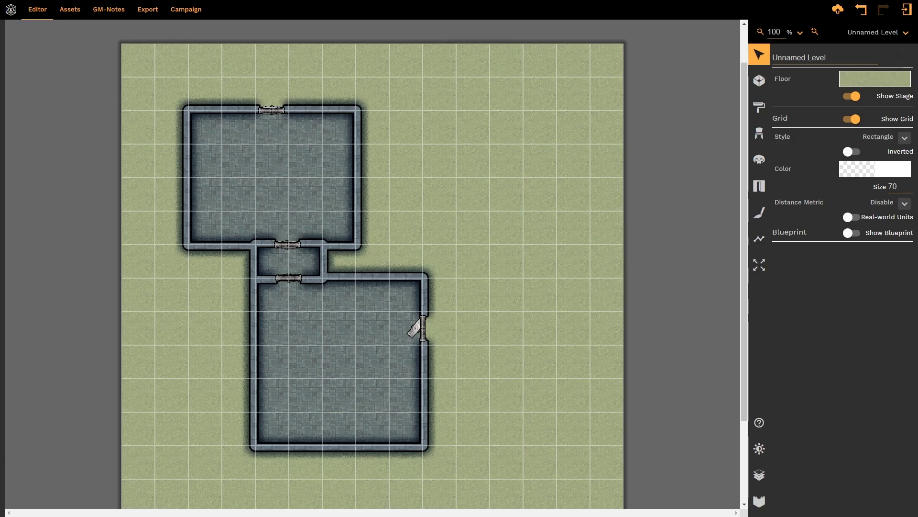
Switch to the Draw Shape tool to show shape texture, outline and shadow options.
{"action": "left_click", "coordinate": [765, 240]}
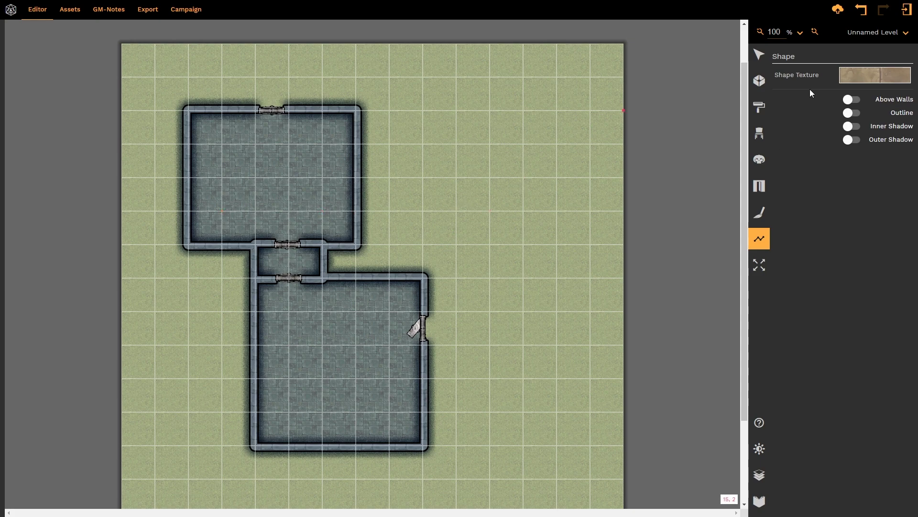
Set the shape texture to Decorated wood from Wood > Worked Wood at 100% scaling.
{"action": "left_click", "coordinate": [871, 76]}
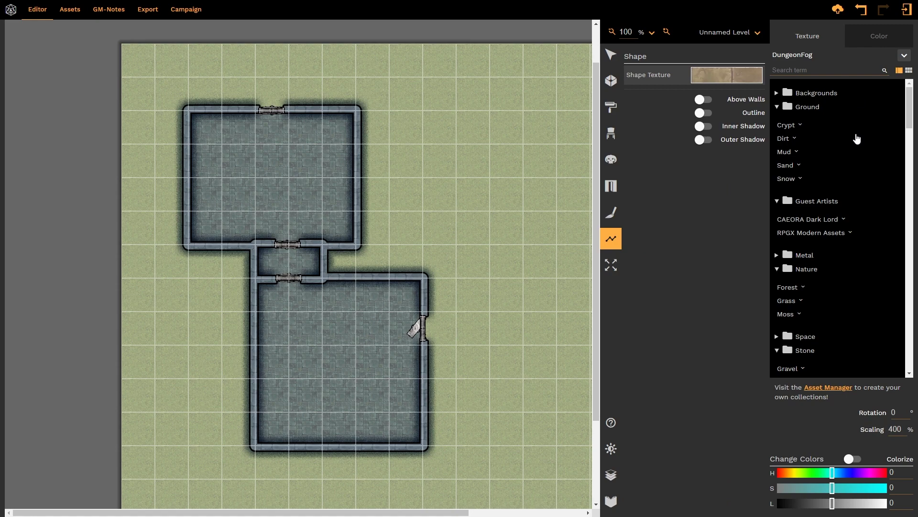
{"action": "scroll", "coordinate": [837, 221], "scroll_direction": "down", "scroll_amount": 2}
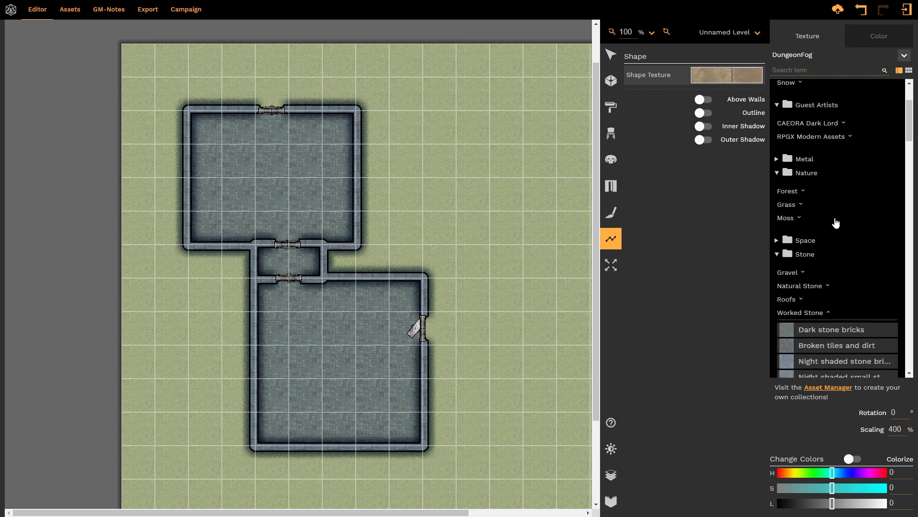
{"action": "scroll", "coordinate": [835, 220], "scroll_direction": "down", "scroll_amount": 2}
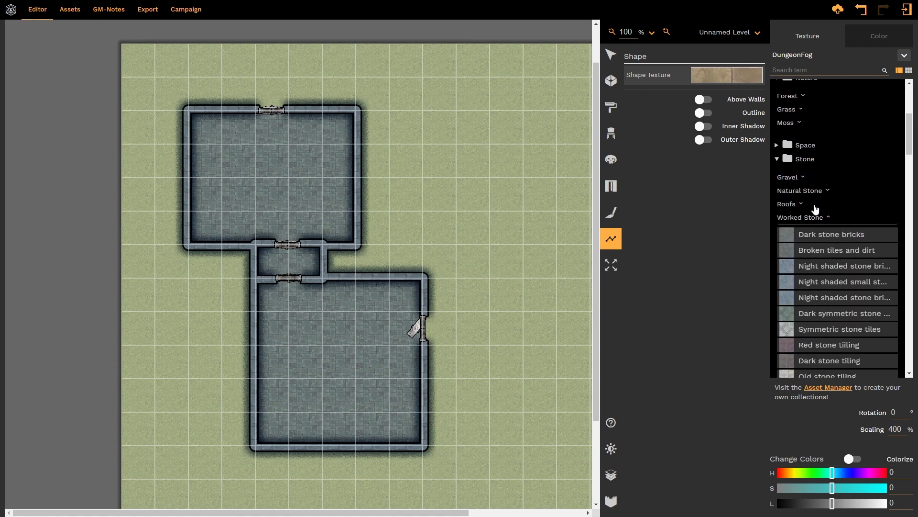
{"action": "left_click", "coordinate": [813, 218]}
{"action": "scroll", "coordinate": [834, 209], "scroll_direction": "down", "scroll_amount": 3}
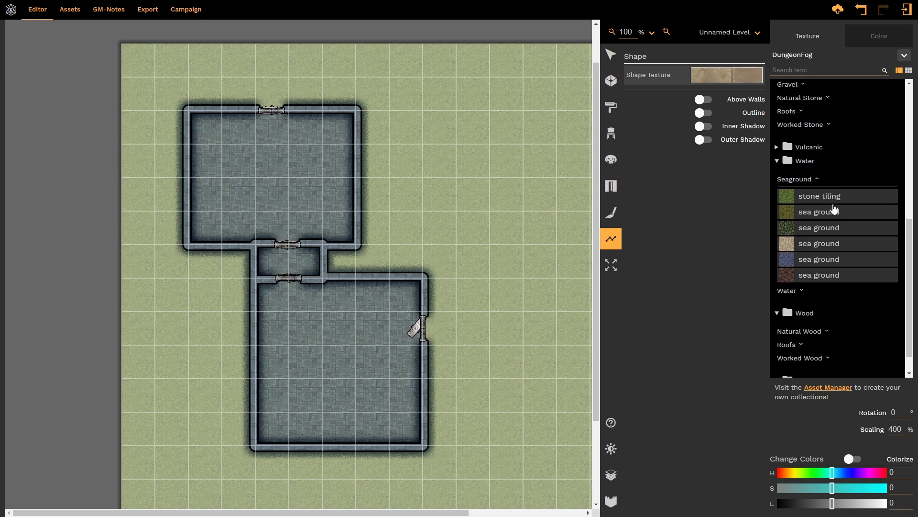
{"action": "left_click", "coordinate": [795, 331]}
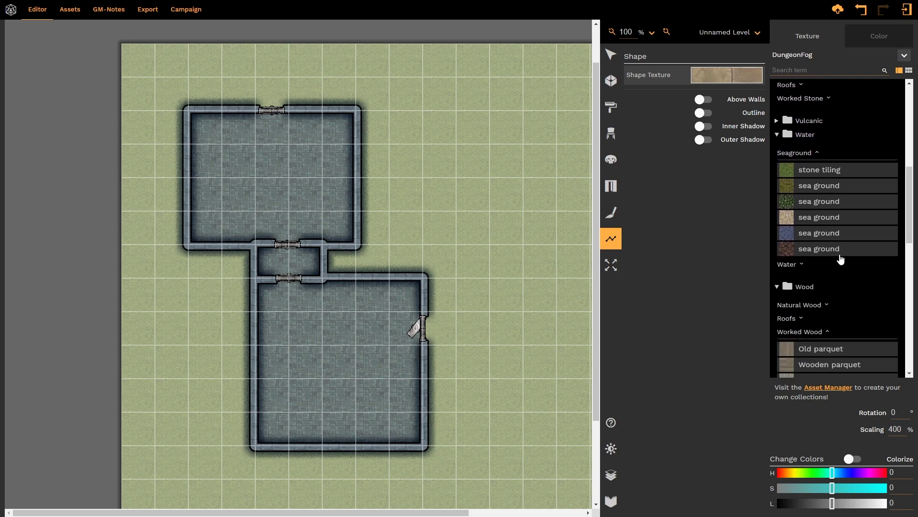
{"action": "scroll", "coordinate": [834, 258], "scroll_direction": "down", "scroll_amount": 3}
{"action": "left_click", "coordinate": [833, 257]}
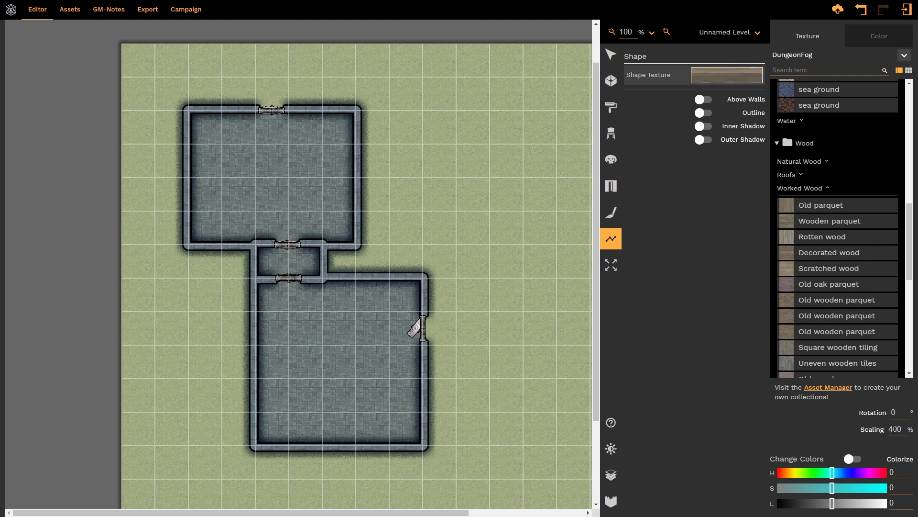
{"action": "left_click_drag", "start_coordinate": [895, 428], "coordinate": [861, 428]}
{"action": "type", "text": "1"}
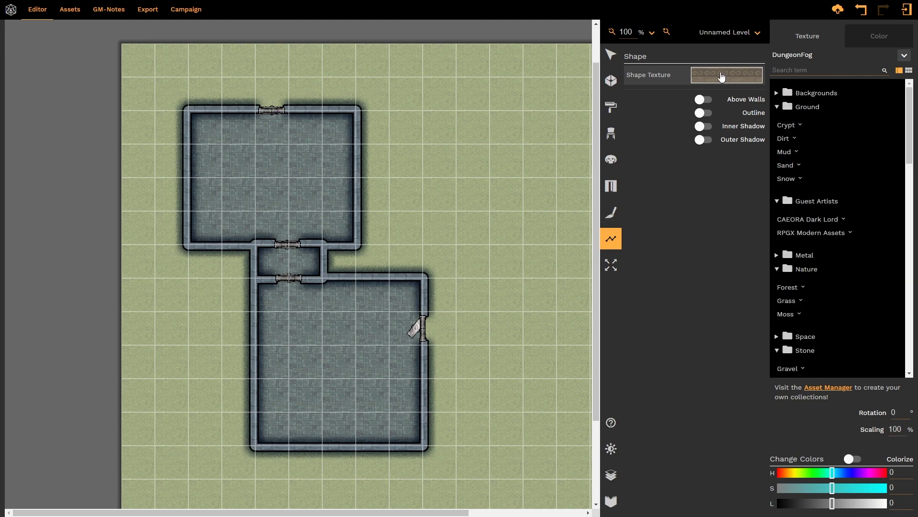
{"action": "left_click", "coordinate": [723, 77]}
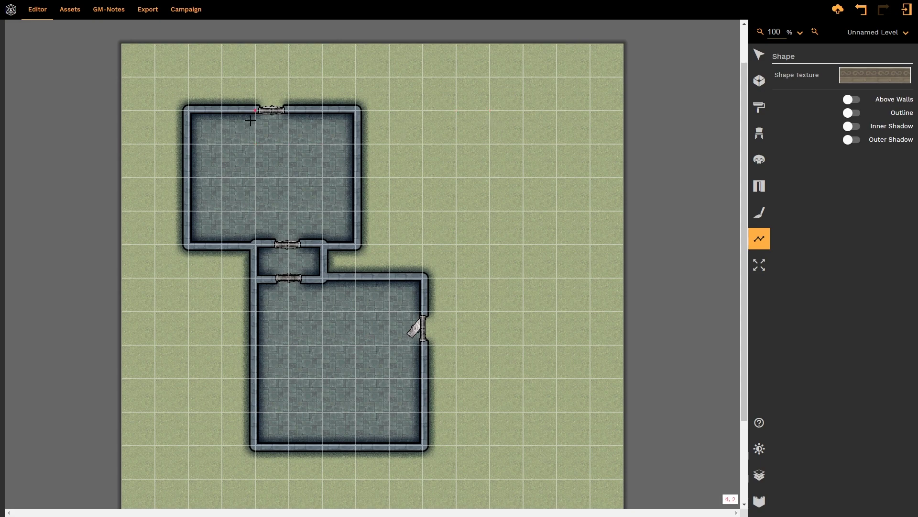
Draw a decorated-wood rectangle over the upper room's left strip, top wall to bottom wall.
{"action": "mouse_move", "coordinate": [256, 111]}
{"action": "left_mouse_down"}
{"action": "mouse_move", "coordinate": [256, 238]}
{"action": "mouse_move", "coordinate": [197, 235]}
{"action": "left_mouse_up"}
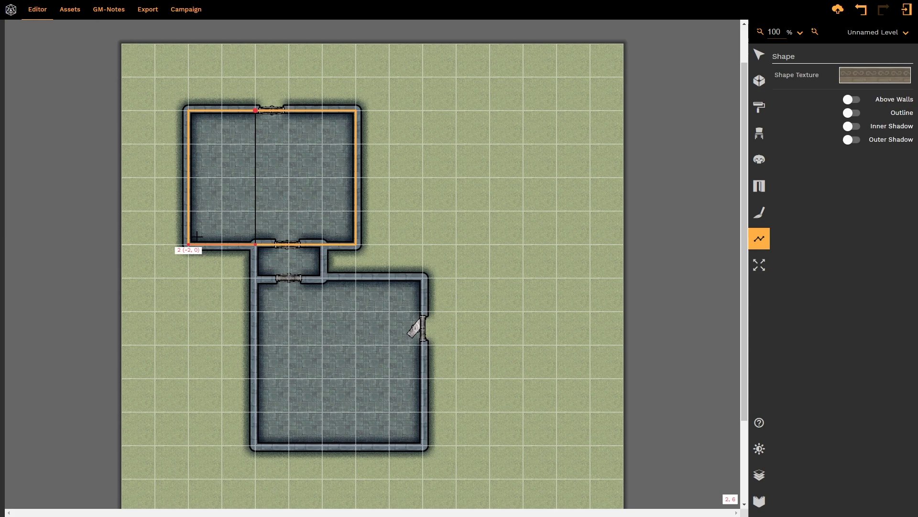
{"action": "left_click", "coordinate": [187, 243]}
{"action": "left_click", "coordinate": [186, 109]}
{"action": "left_click", "coordinate": [254, 110]}
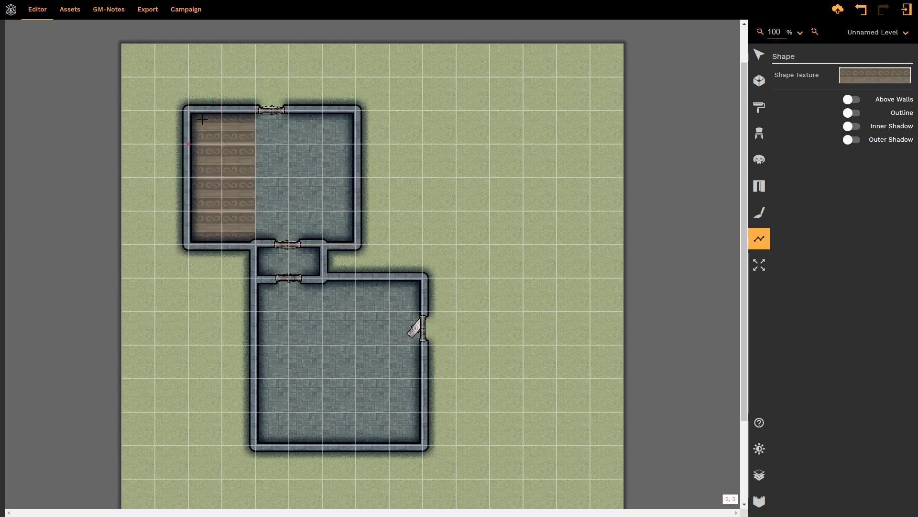
Select the wood rectangle and drag it into the middle of the lower room.
{"action": "left_click", "coordinate": [756, 58]}
{"action": "left_click", "coordinate": [209, 202]}
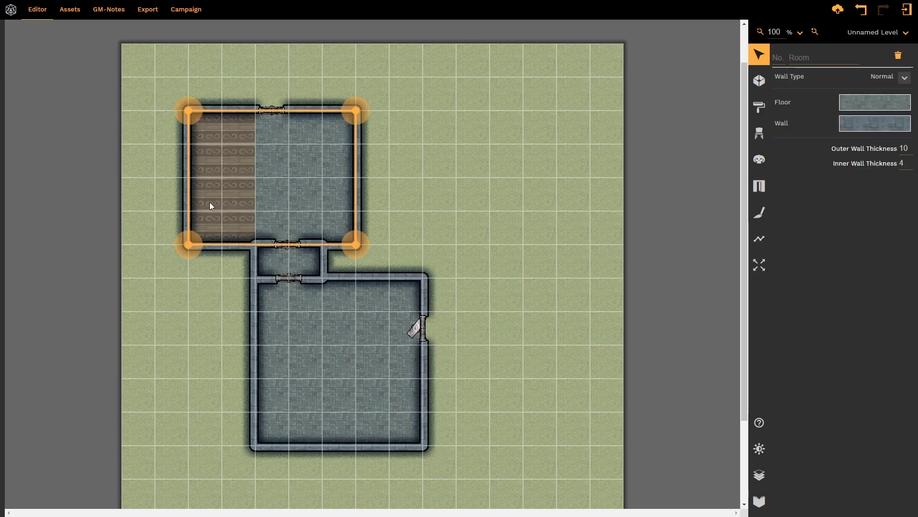
{"action": "left_click", "coordinate": [232, 208]}
{"action": "left_click", "coordinate": [309, 196]}
{"action": "left_click", "coordinate": [299, 187]}
{"action": "left_click", "coordinate": [242, 181]}
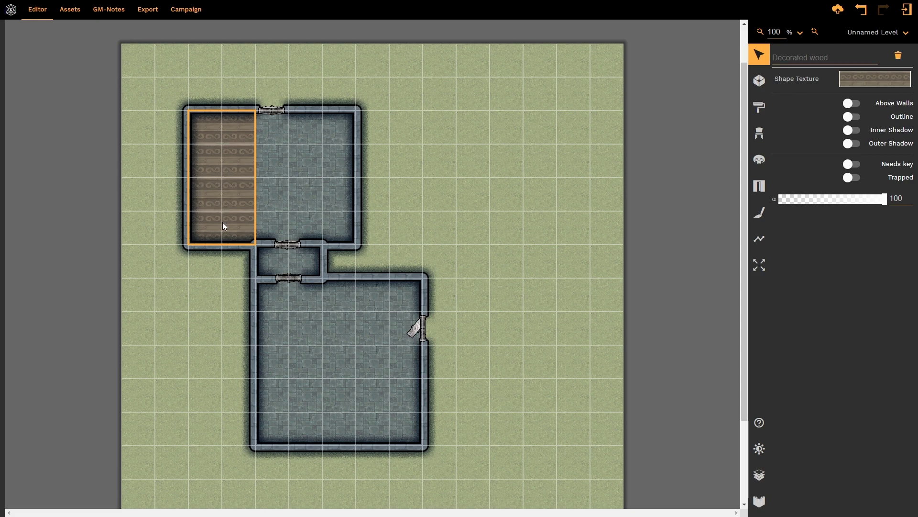
{"action": "left_click_drag", "start_coordinate": [235, 229], "coordinate": [392, 190]}
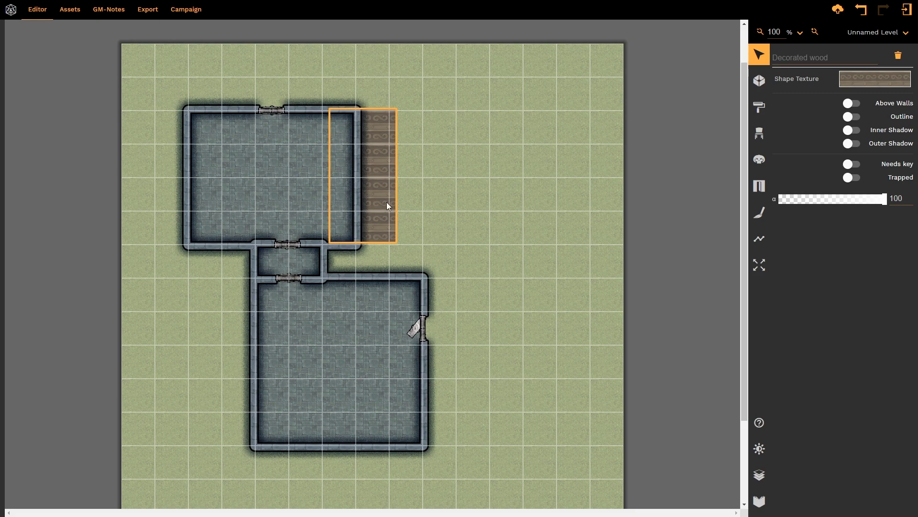
{"action": "left_click_drag", "start_coordinate": [346, 199], "coordinate": [327, 197]}
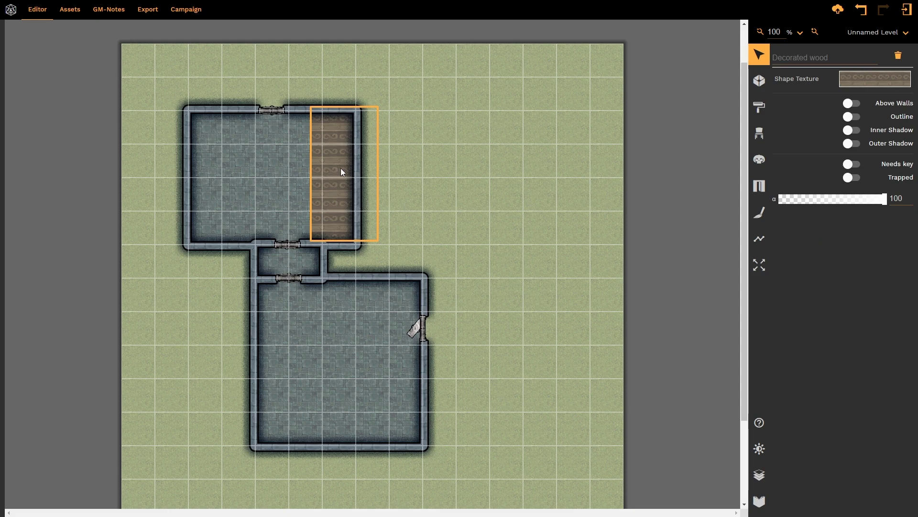
{"action": "left_click_drag", "start_coordinate": [329, 165], "coordinate": [326, 356]}
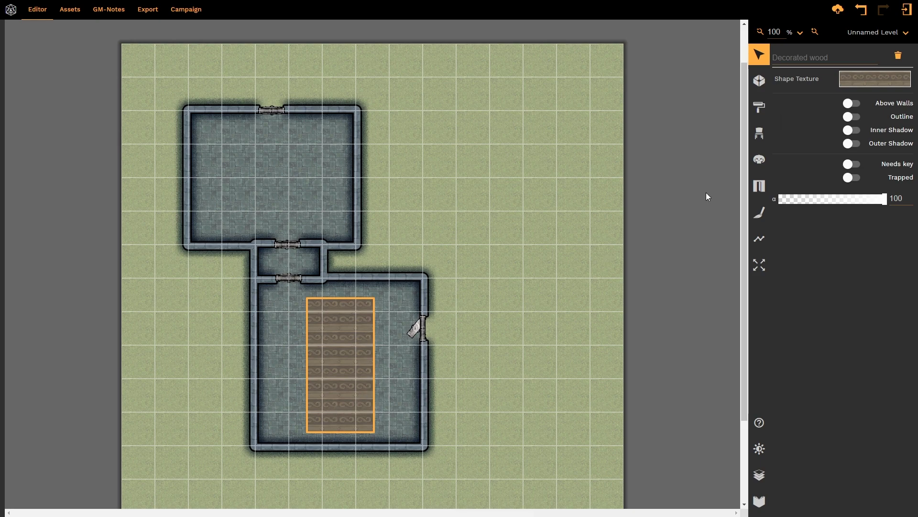
Rotate the wood shape's texture by 90 degrees so the planks run lengthwise.
{"action": "left_click", "coordinate": [875, 79]}
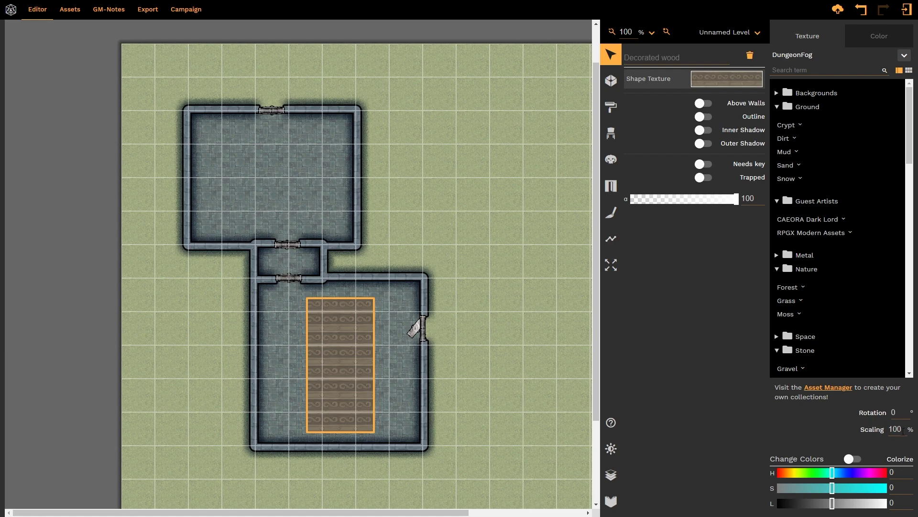
{"action": "left_click", "coordinate": [901, 413]}
{"action": "type", "text": "90"}
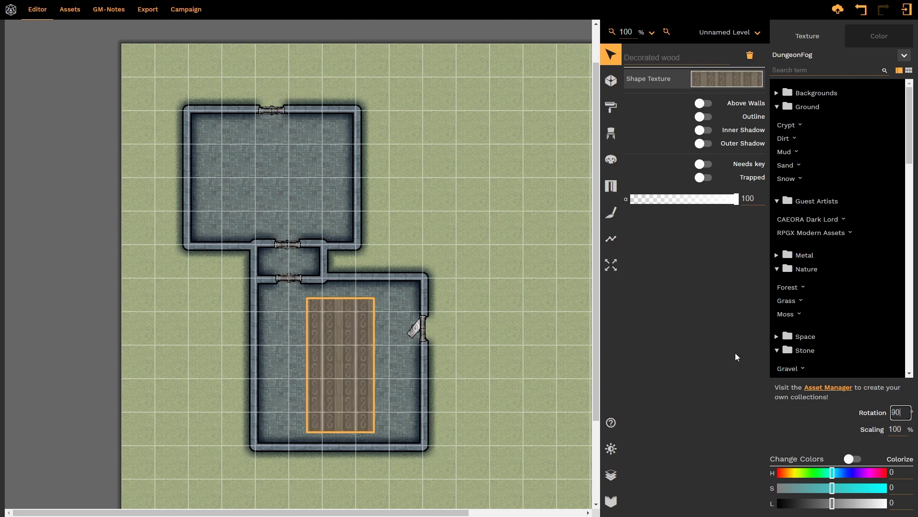
{"action": "key", "text": "Tab"}
Draw the wood rectangle above walls and place it along the lower room's left side.
{"action": "left_click", "coordinate": [708, 106]}
{"action": "left_click", "coordinate": [332, 375]}
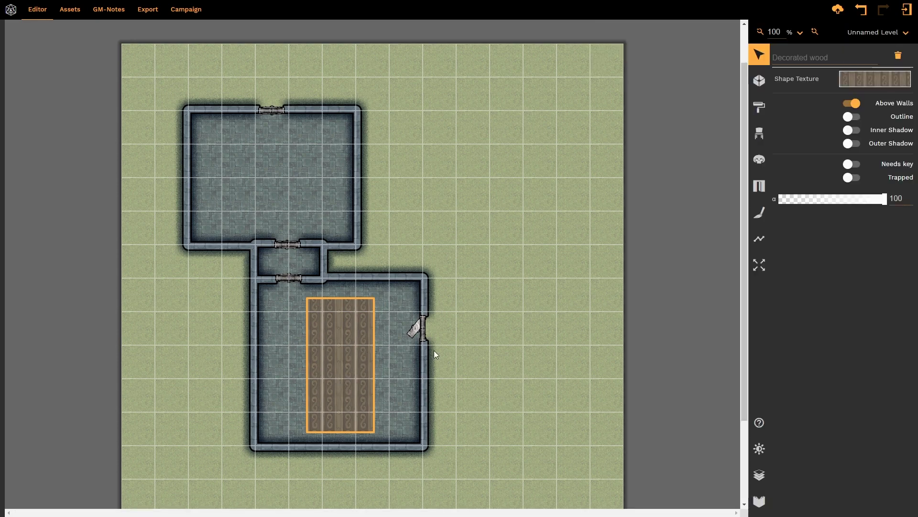
{"action": "left_click_drag", "start_coordinate": [343, 365], "coordinate": [372, 320]}
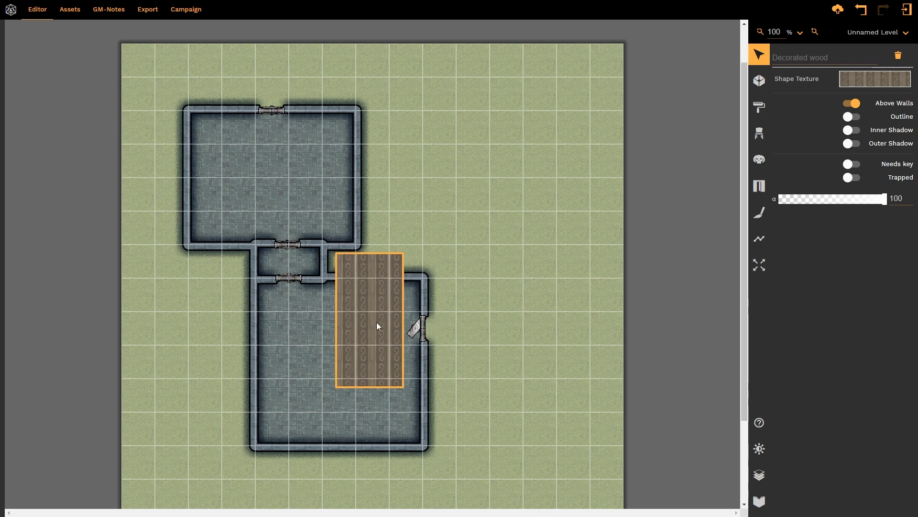
{"action": "left_click_drag", "start_coordinate": [378, 325], "coordinate": [371, 251]}
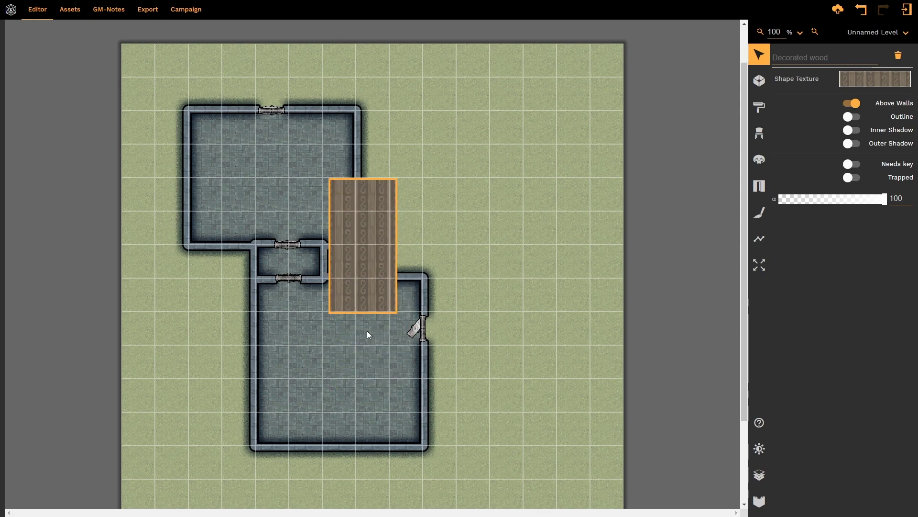
{"action": "left_click_drag", "start_coordinate": [372, 234], "coordinate": [313, 352]}
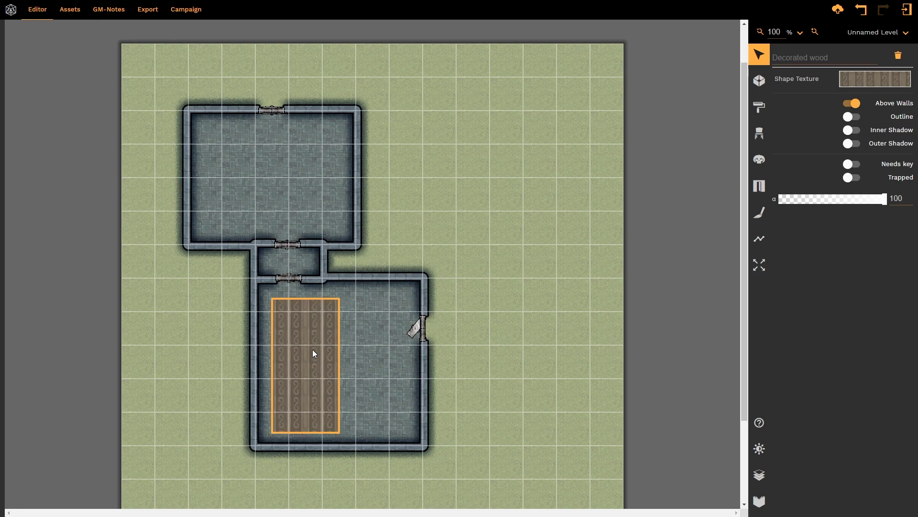
Turn off Above Walls and give the wood rug an outline and inner shadow, no outer shadow.
{"action": "left_click", "coordinate": [851, 103]}
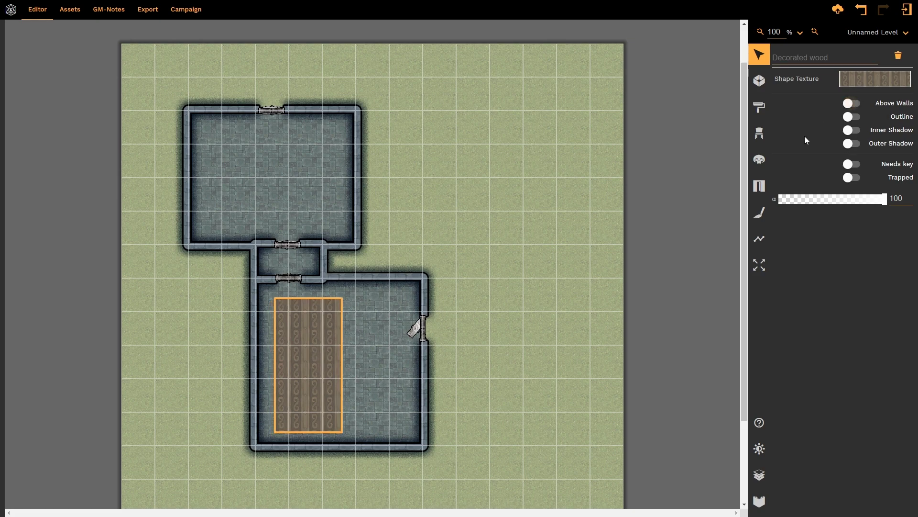
{"action": "left_click", "coordinate": [855, 117]}
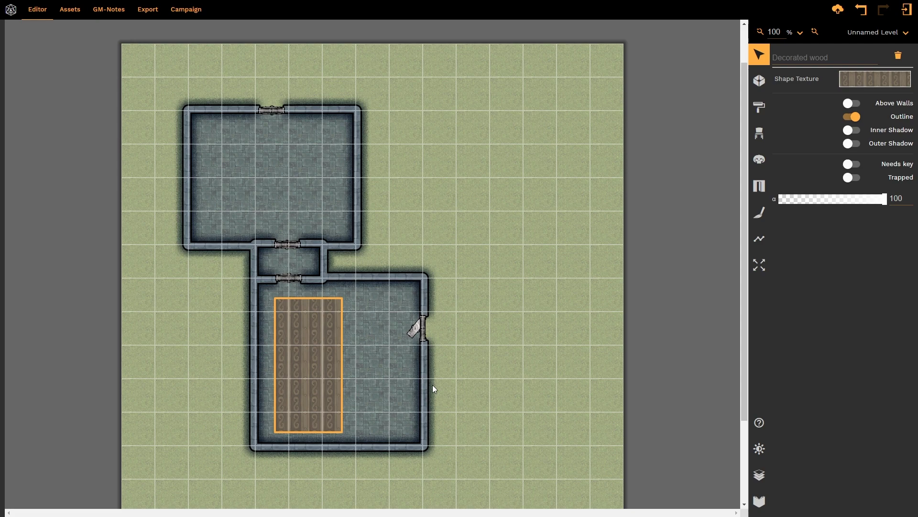
{"action": "left_click", "coordinate": [397, 378]}
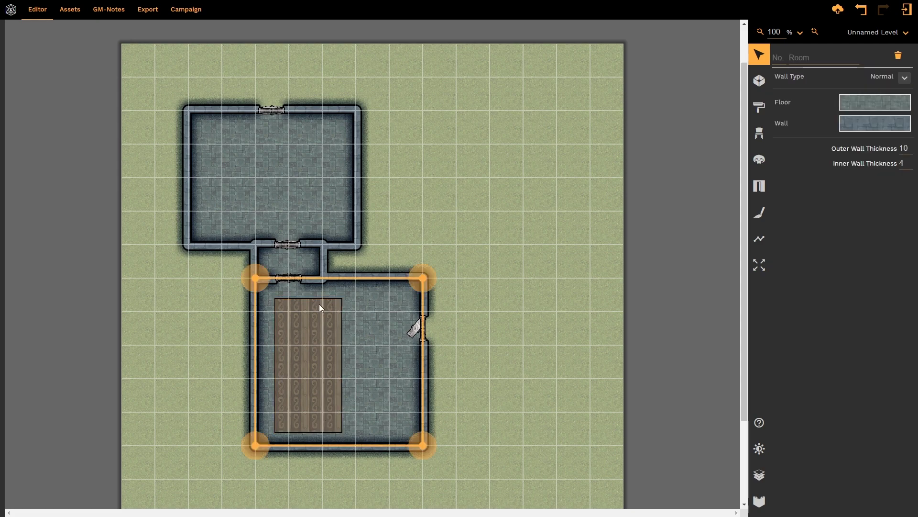
{"action": "left_click", "coordinate": [316, 403]}
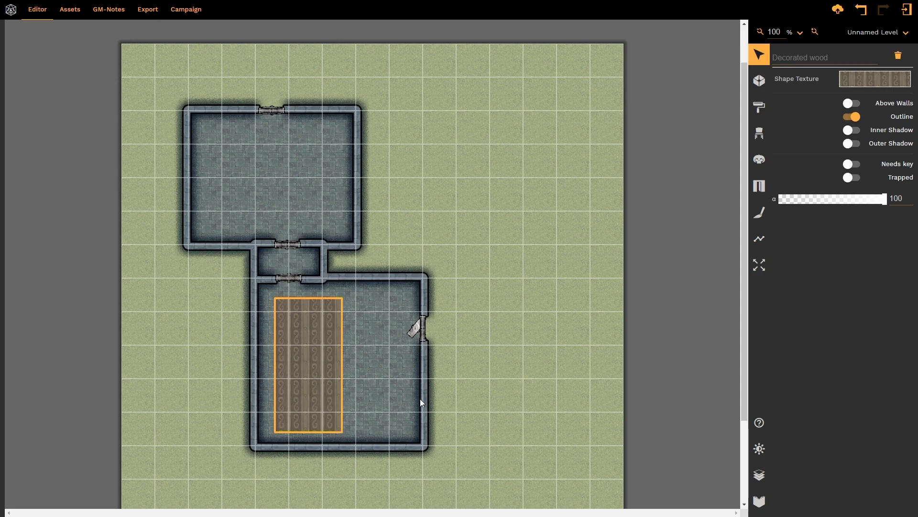
{"action": "left_click", "coordinate": [853, 143]}
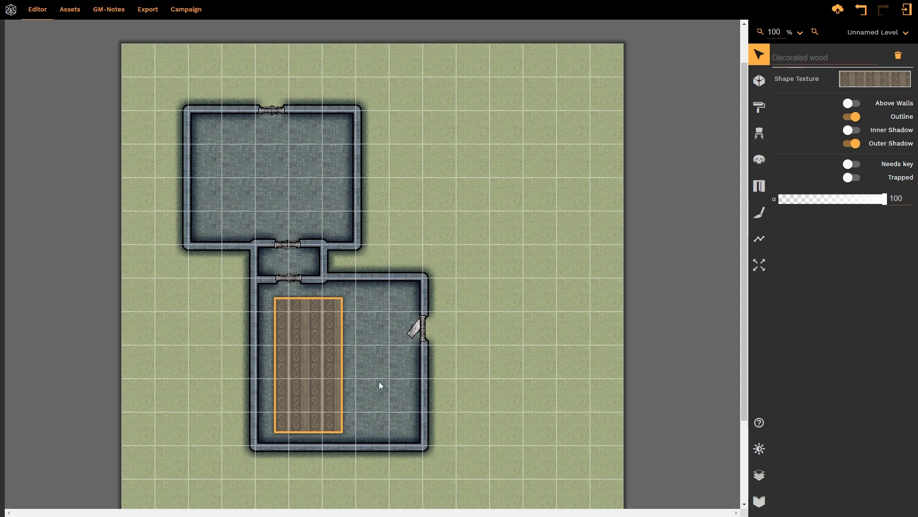
{"action": "left_click", "coordinate": [380, 381]}
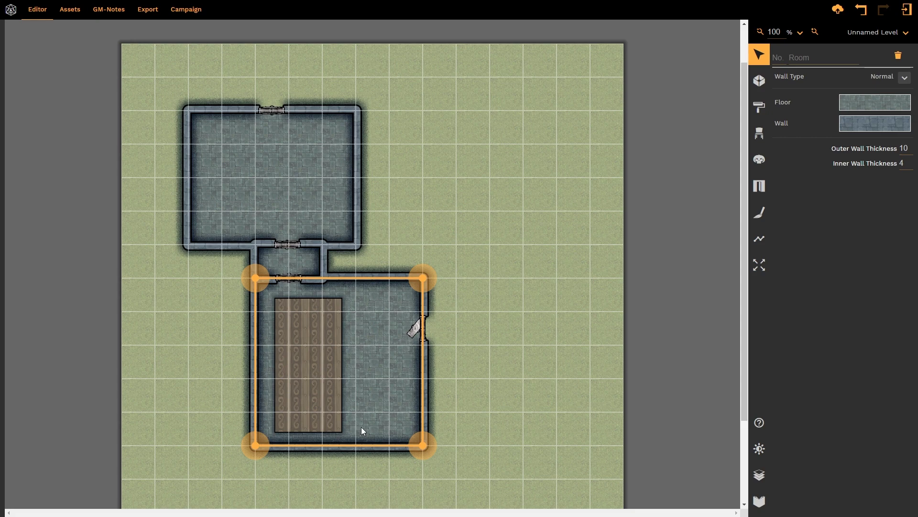
{"action": "left_click", "coordinate": [318, 392]}
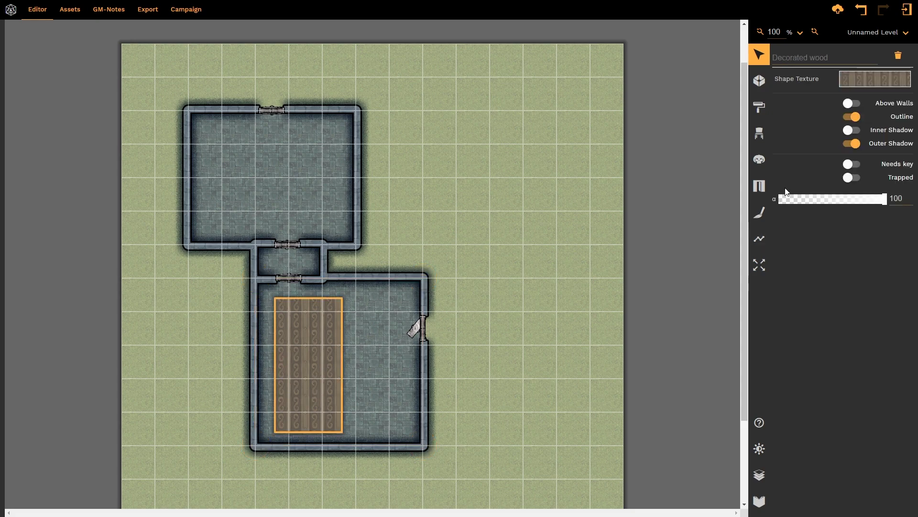
{"action": "left_click", "coordinate": [846, 144]}
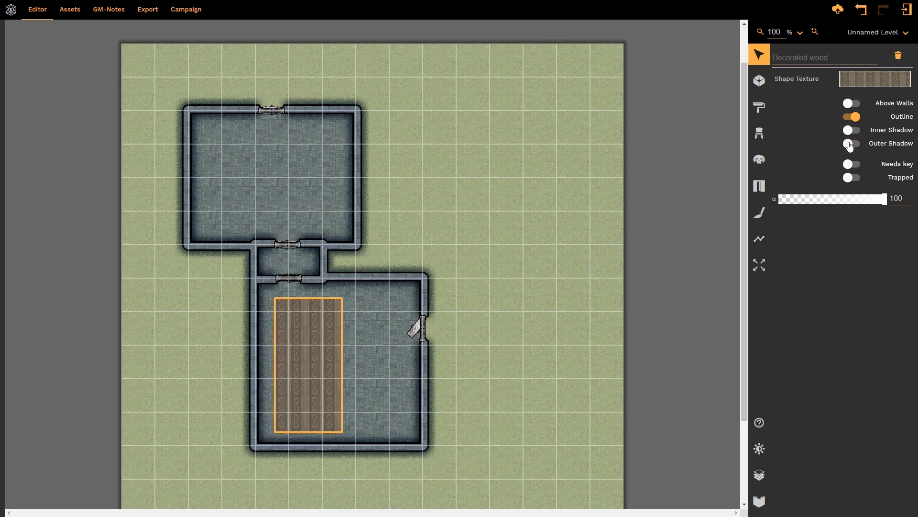
{"action": "left_click", "coordinate": [857, 131]}
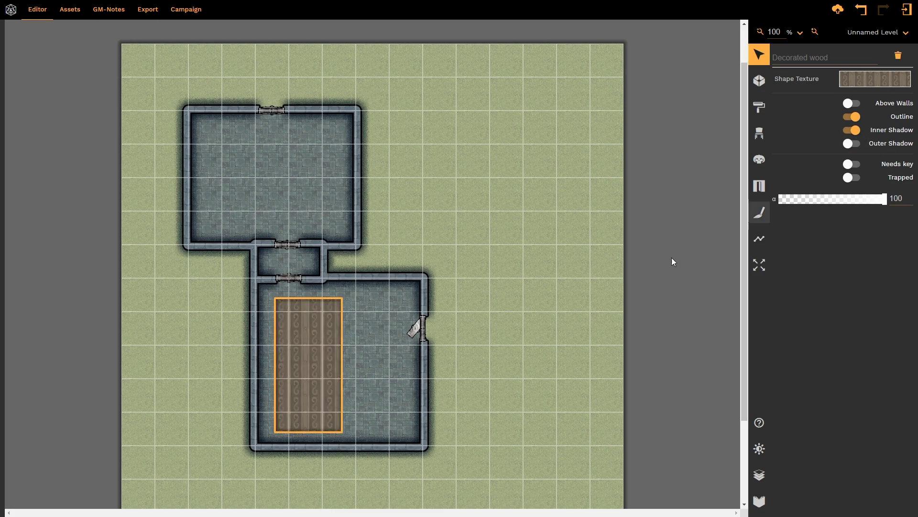
Move the wood rug one grid square right to centre it in the lower room.
{"action": "left_click", "coordinate": [387, 366]}
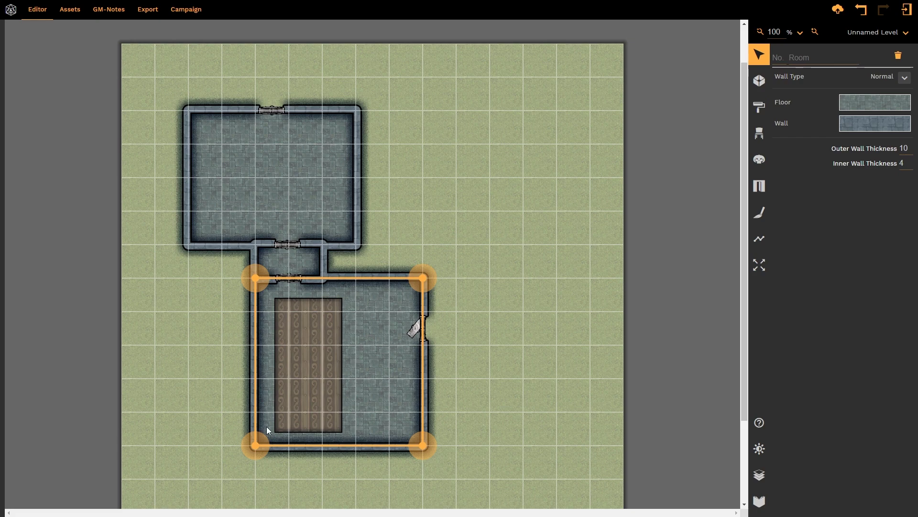
{"action": "left_click_drag", "start_coordinate": [316, 389], "coordinate": [337, 389]}
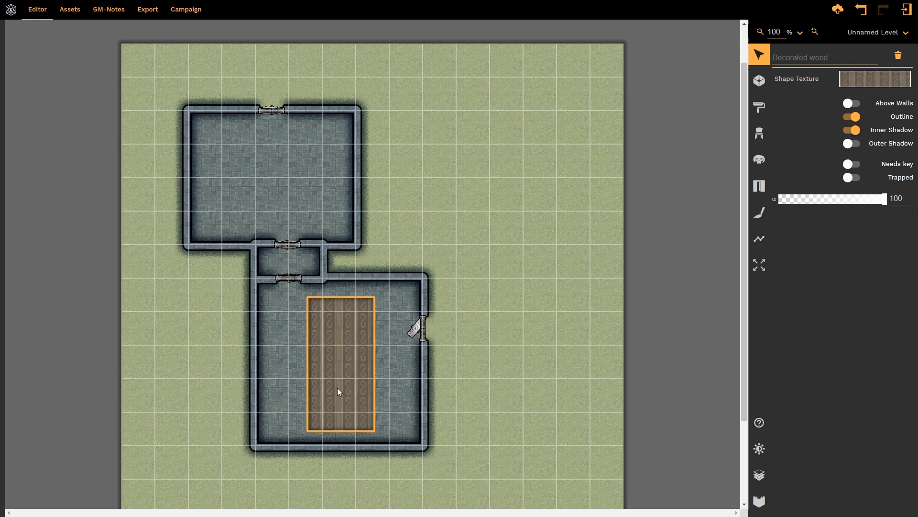
{"action": "left_click", "coordinate": [282, 384]}
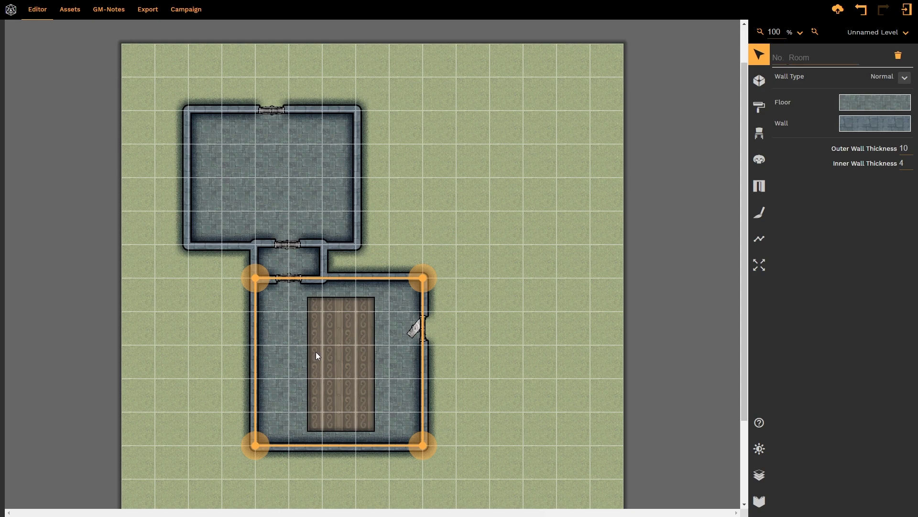
{"action": "left_click", "coordinate": [334, 371]}
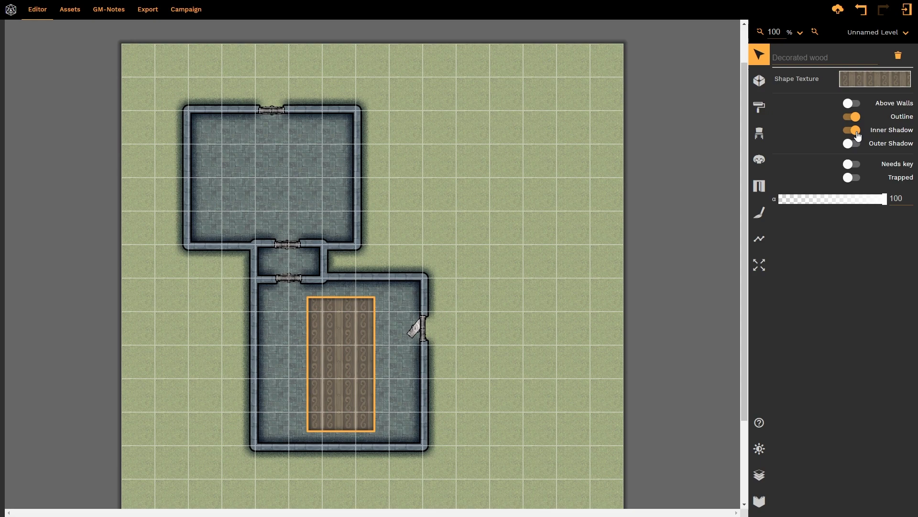
Toggle Needs key on and off, then mark the wood rug as Trapped.
{"action": "left_click", "coordinate": [852, 164]}
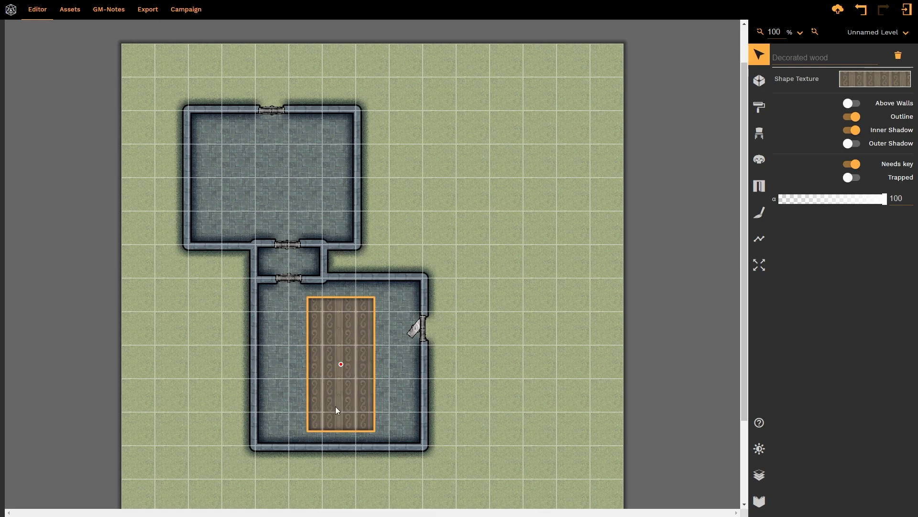
{"action": "left_click", "coordinate": [850, 164]}
{"action": "left_click", "coordinate": [860, 178]}
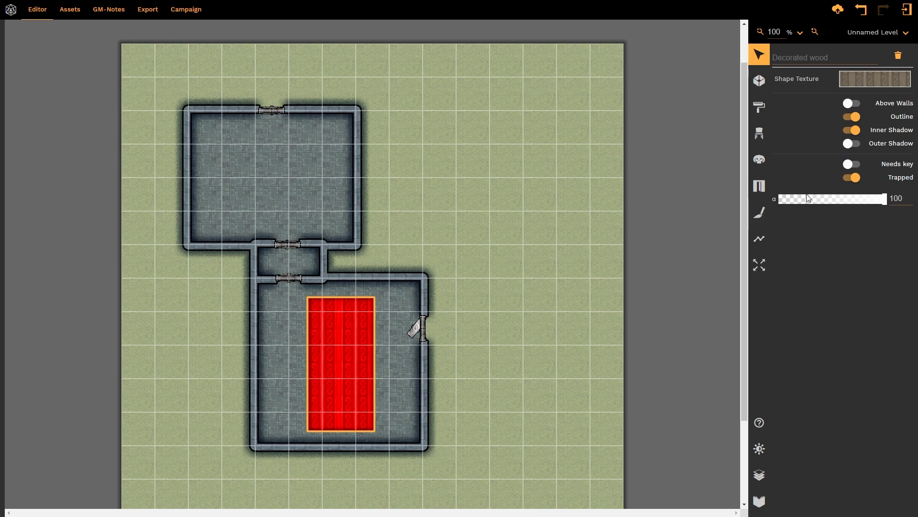
Clear the rug's Trapped flag and take its alpha from 52 back to 100.
{"action": "left_click", "coordinate": [852, 178]}
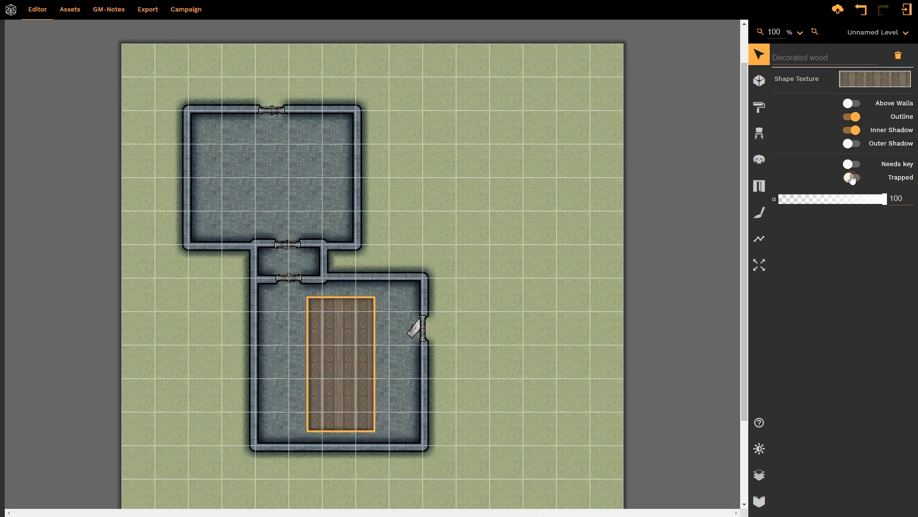
{"action": "left_click", "coordinate": [837, 199]}
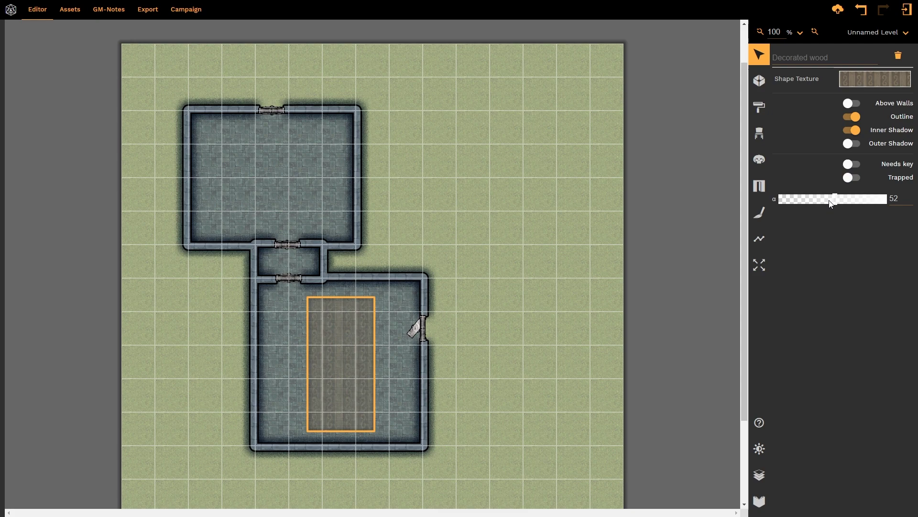
{"action": "left_click_drag", "start_coordinate": [831, 203], "coordinate": [896, 205]}
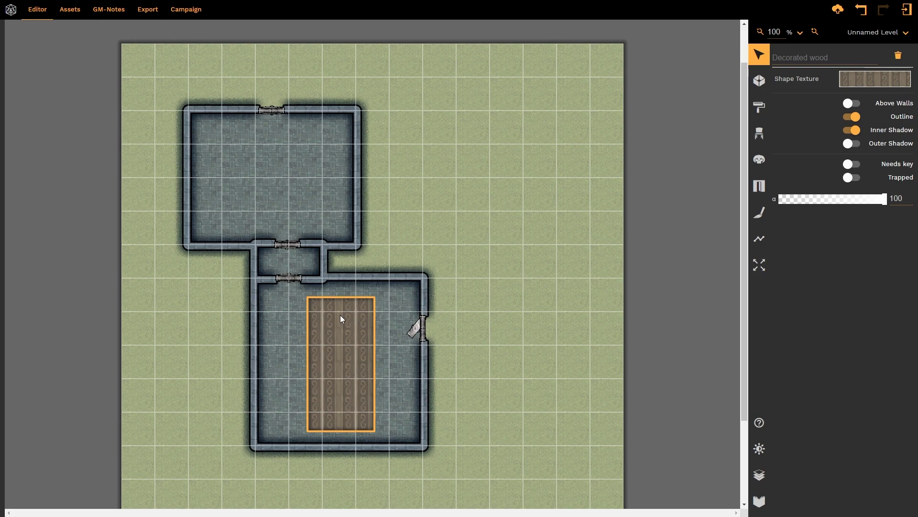
Pick Shimmering green water from the Water textures for a new shape.
{"action": "left_click", "coordinate": [760, 239]}
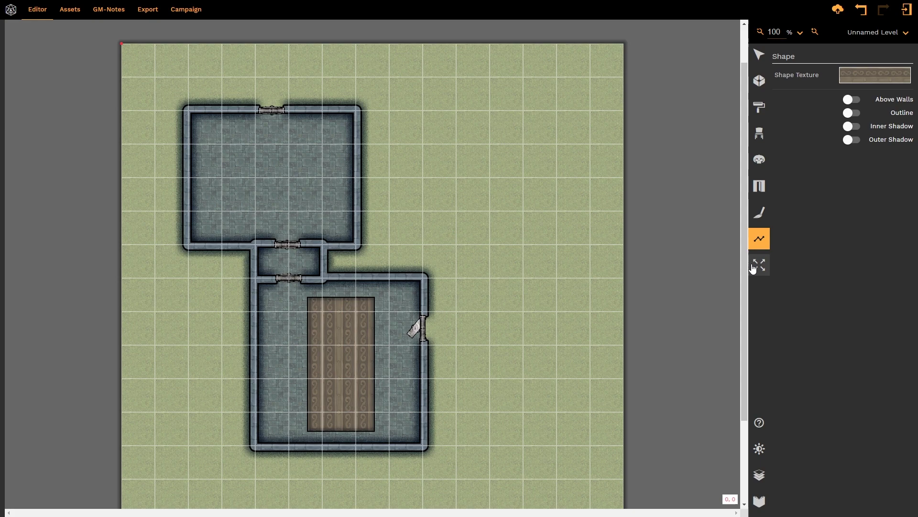
{"action": "left_click", "coordinate": [882, 77]}
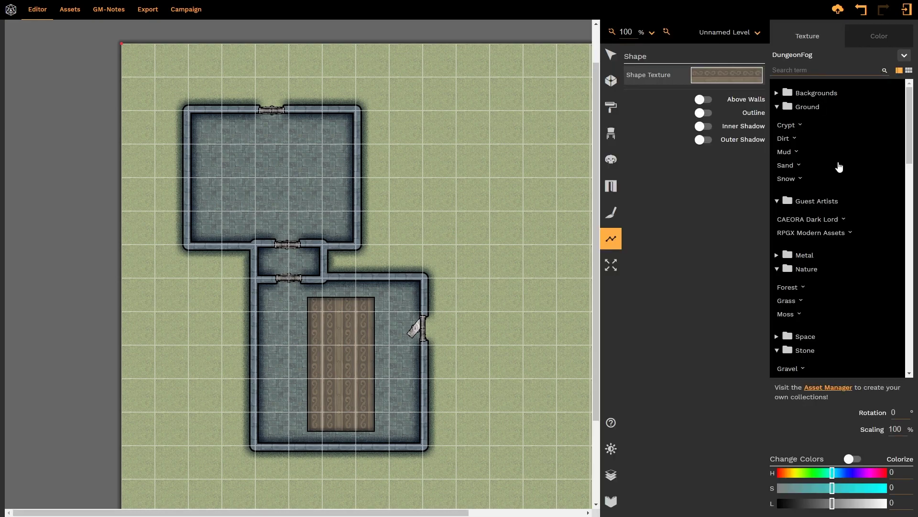
{"action": "scroll", "coordinate": [826, 177], "scroll_direction": "down", "scroll_amount": 2}
{"action": "scroll", "coordinate": [826, 181], "scroll_direction": "down", "scroll_amount": 3}
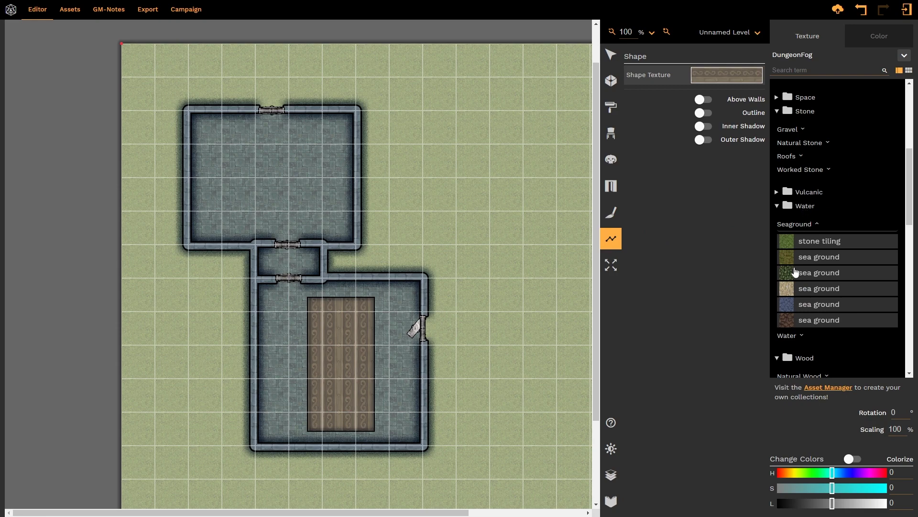
{"action": "scroll", "coordinate": [795, 268], "scroll_direction": "down", "scroll_amount": 2}
{"action": "left_click", "coordinate": [792, 244]}
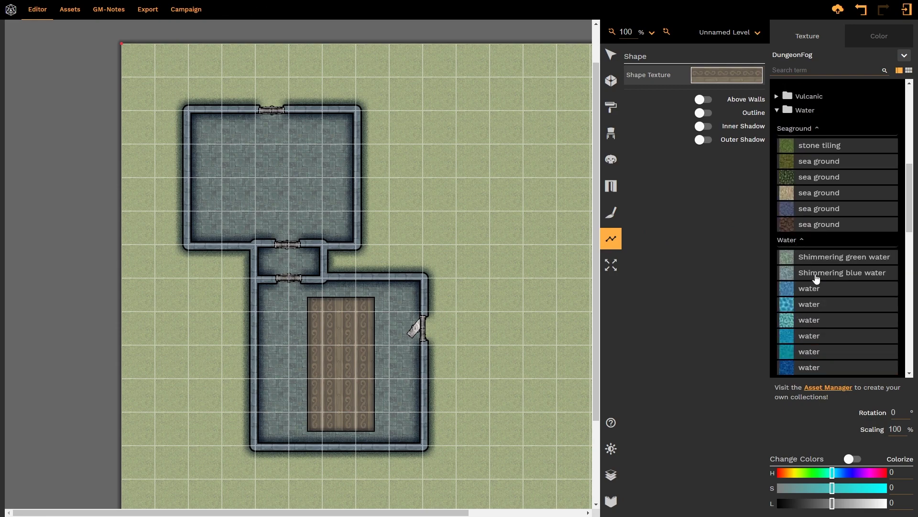
{"action": "left_click", "coordinate": [814, 259]}
{"action": "left_click", "coordinate": [330, 315]}
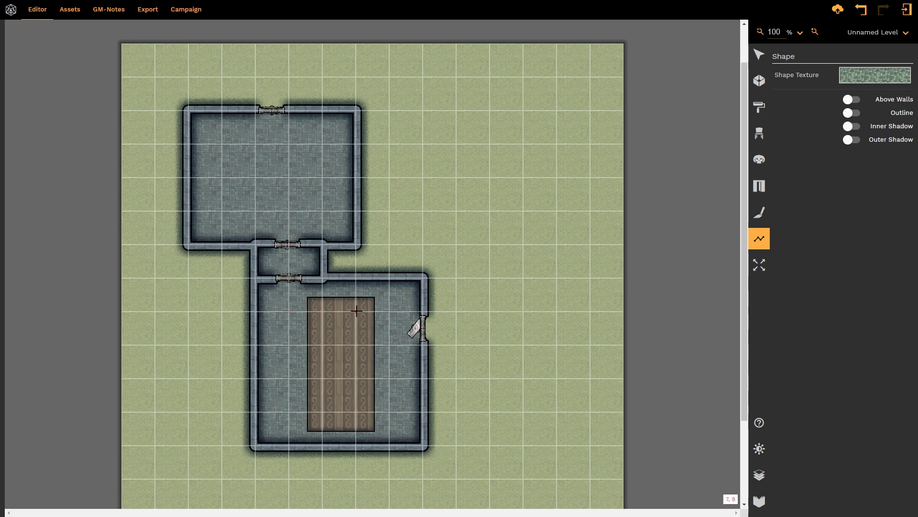
Draw a four-corner water rectangle in the lower room and align it exactly over the wood rug.
{"action": "left_click", "coordinate": [289, 311]}
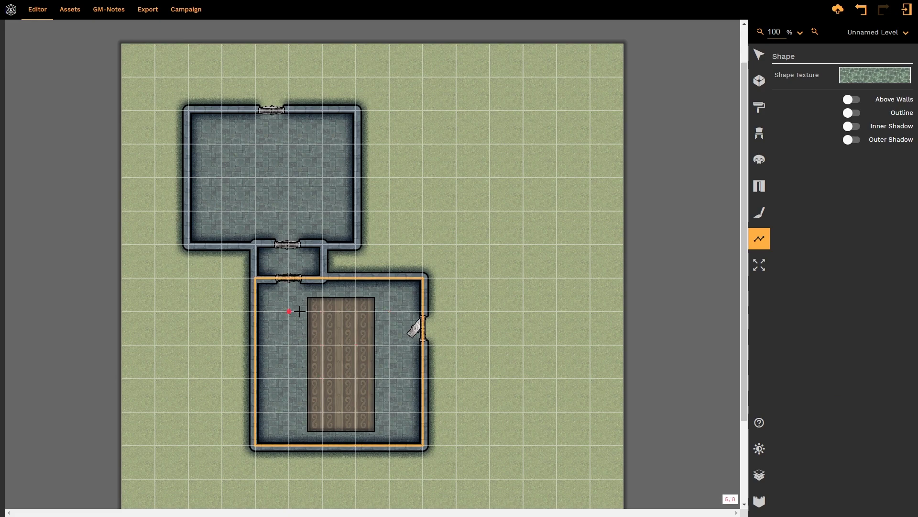
{"action": "left_click", "coordinate": [356, 312]}
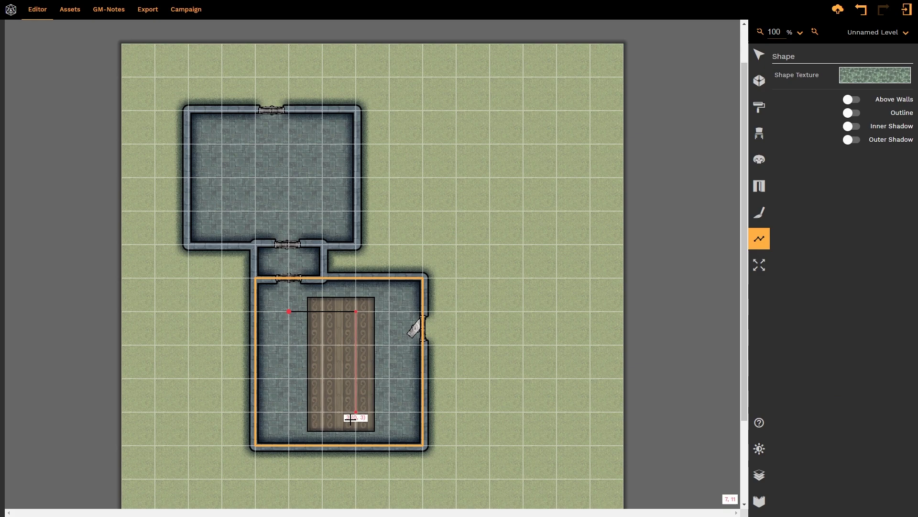
{"action": "left_click", "coordinate": [356, 445]}
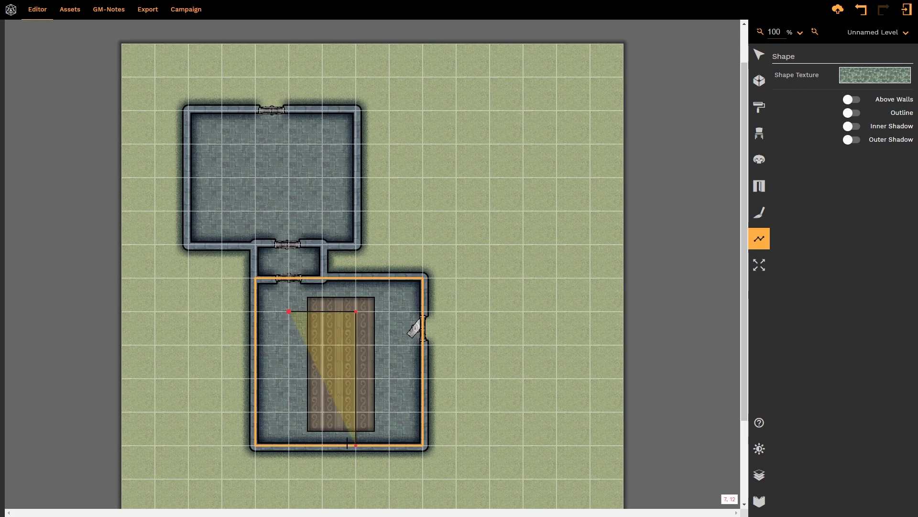
{"action": "left_click", "coordinate": [287, 447]}
{"action": "left_click", "coordinate": [289, 311]}
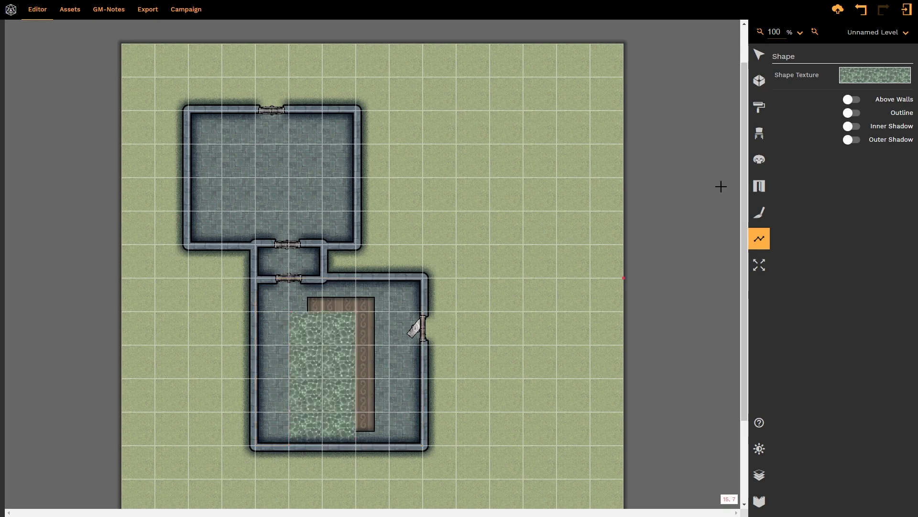
{"action": "left_click", "coordinate": [760, 62]}
{"action": "mouse_move", "coordinate": [317, 385]}
{"action": "left_mouse_down"}
{"action": "mouse_move", "coordinate": [305, 401]}
{"action": "mouse_move", "coordinate": [324, 386]}
{"action": "left_mouse_up"}
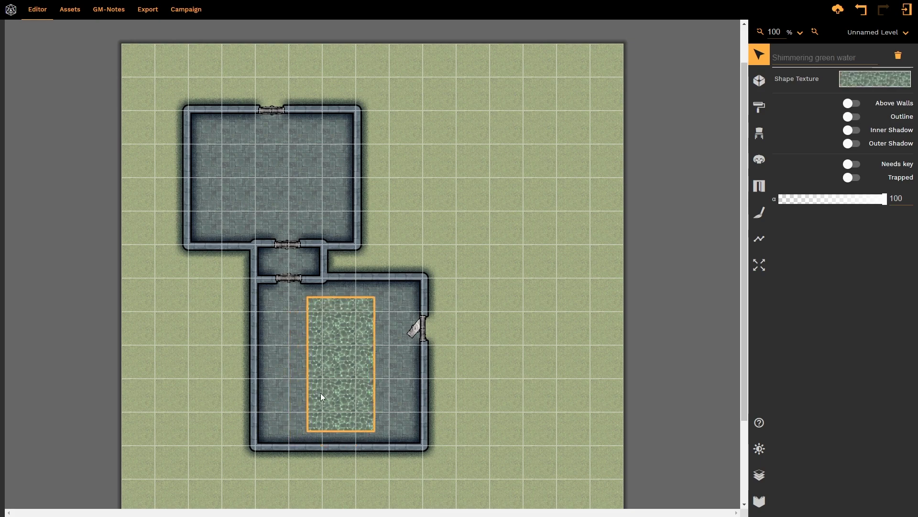
Lower the green water shape's alpha to 42 so the wood shows through.
{"action": "left_click", "coordinate": [828, 198]}
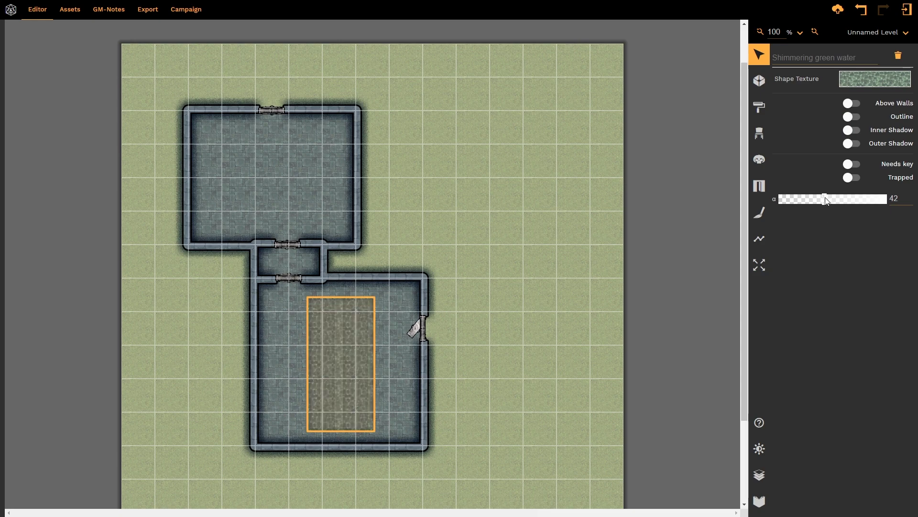
{"action": "left_click", "coordinate": [610, 346]}
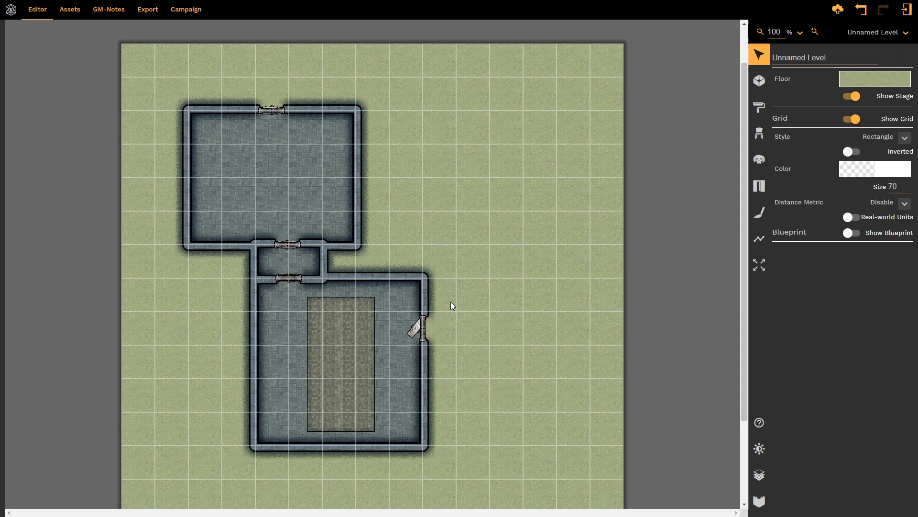
{"action": "left_click", "coordinate": [362, 414]}
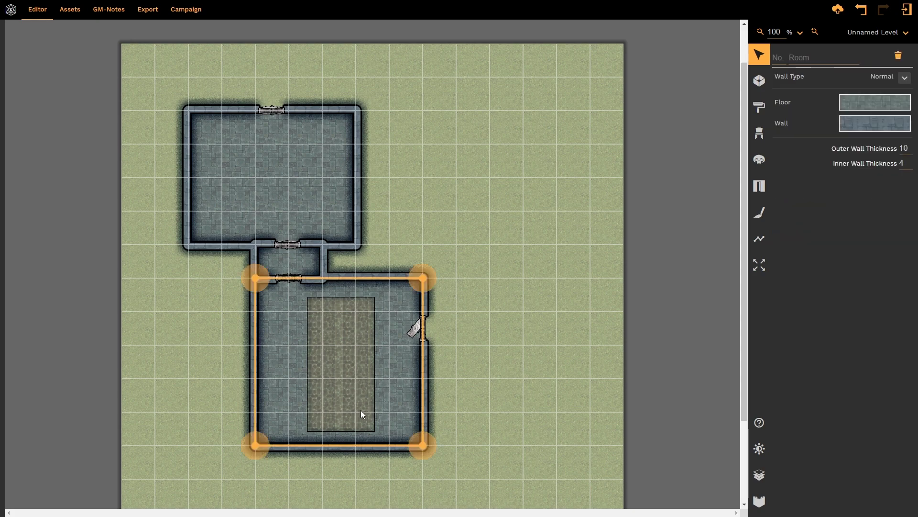
Turn on Outline and Inner Shadow for the water shape.
{"action": "left_click", "coordinate": [361, 410]}
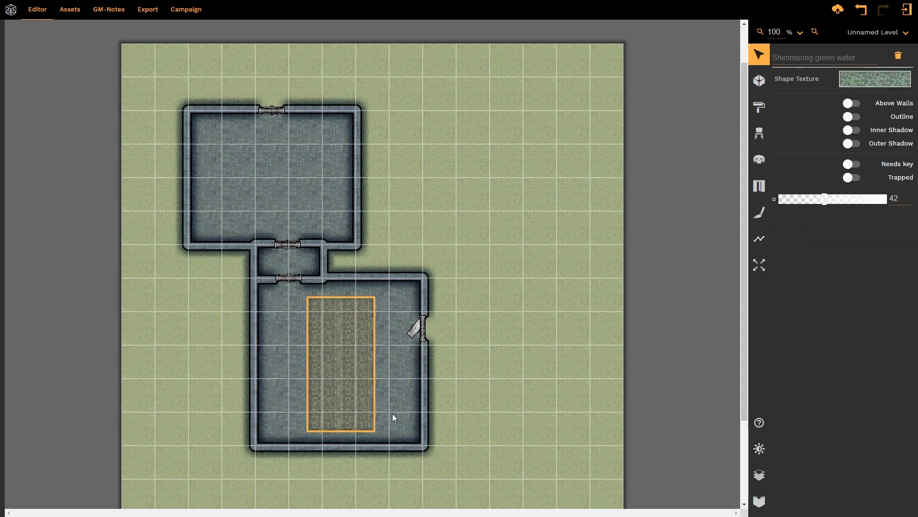
{"action": "left_click", "coordinate": [852, 116]}
{"action": "left_click", "coordinate": [852, 131]}
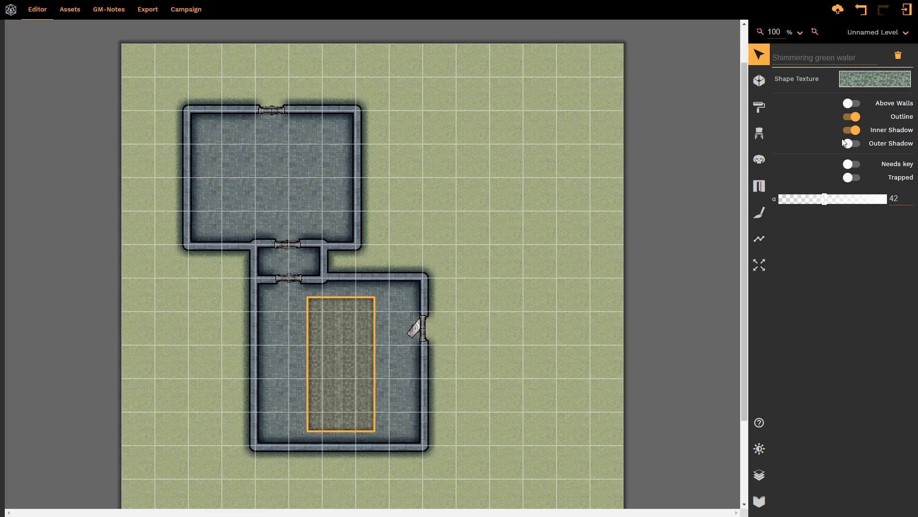
{"action": "left_click", "coordinate": [409, 400]}
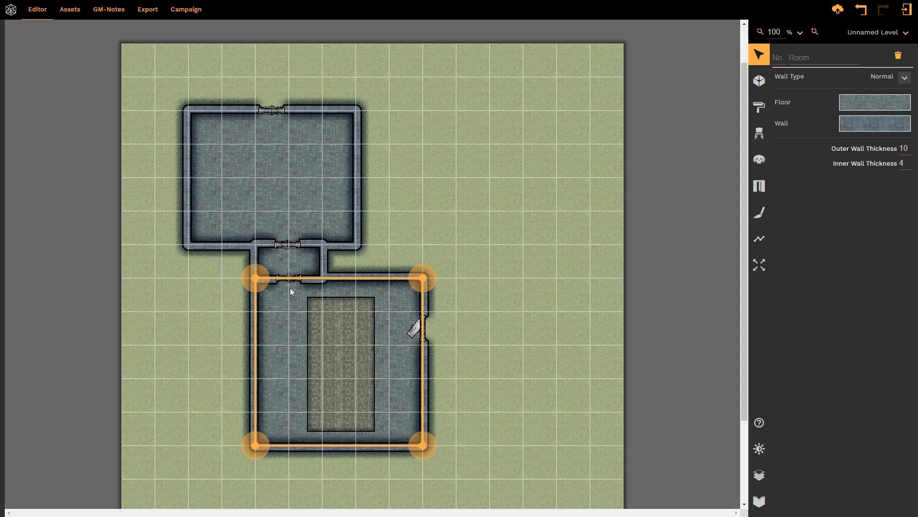
{"action": "key", "text": "s"}
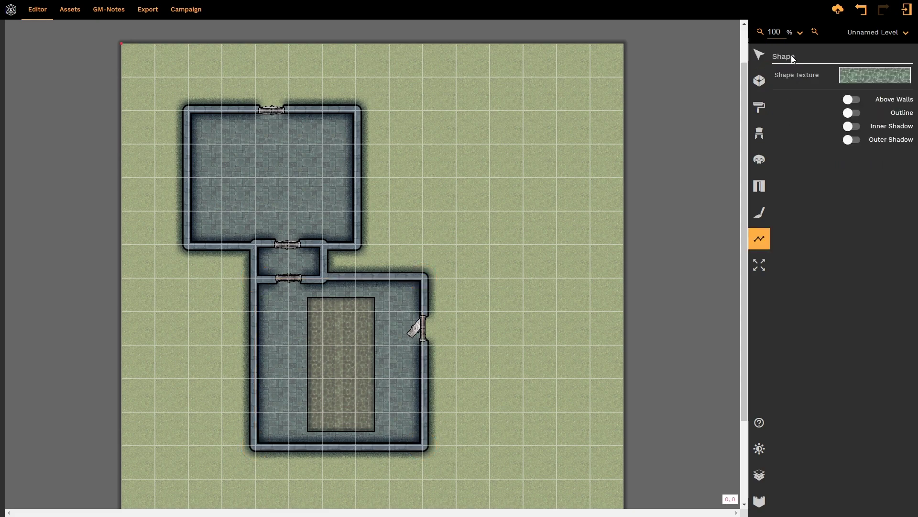
{"action": "left_click", "coordinate": [760, 55]}
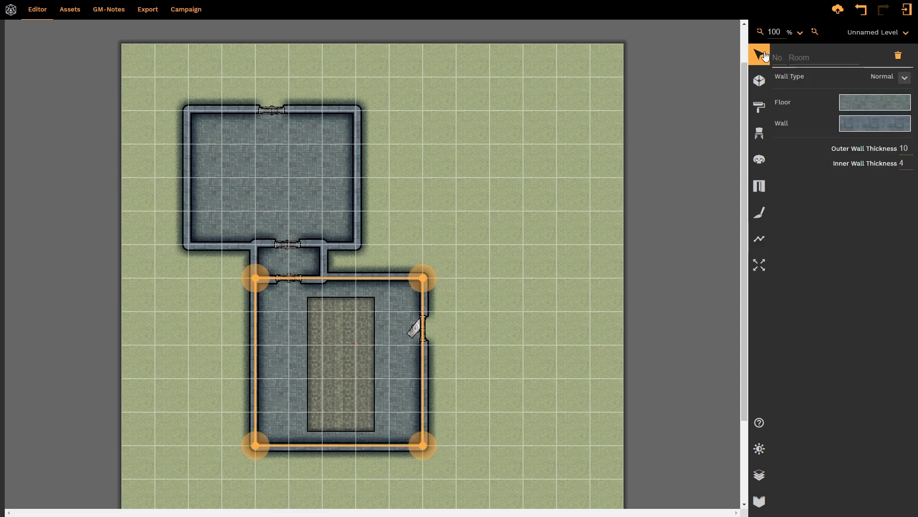
{"action": "left_click", "coordinate": [343, 349]}
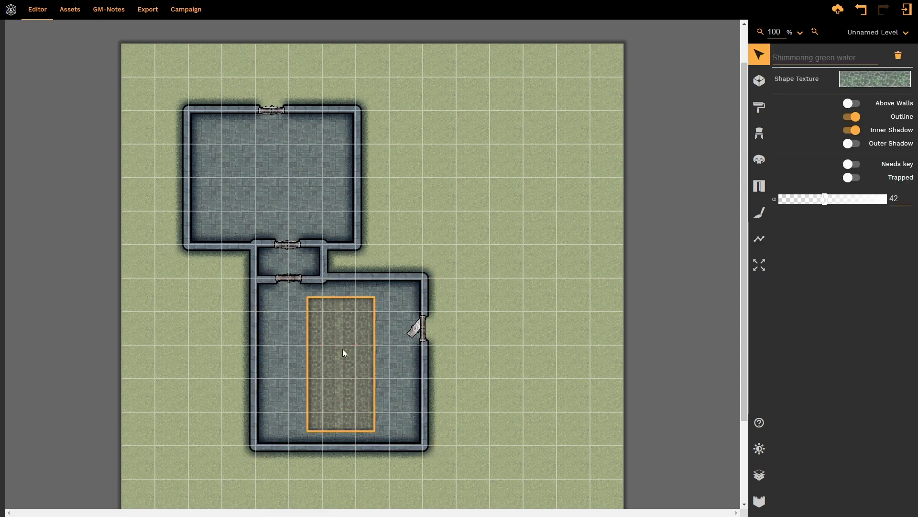
{"action": "left_click", "coordinate": [800, 59]}
{"action": "left_click", "coordinate": [517, 348]}
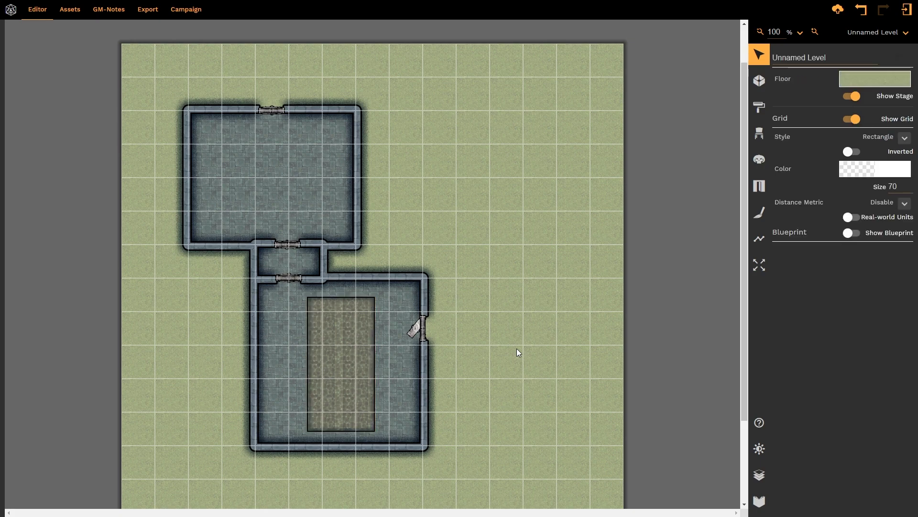